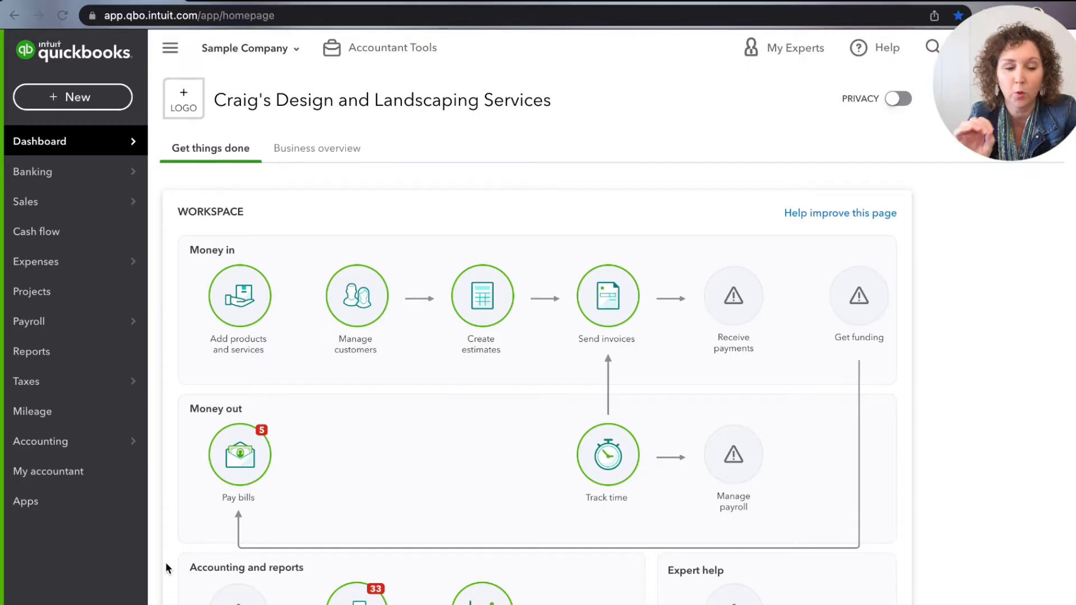
# Open the Profit and Loss report for January 1 – February 8, 2022 and review Total Income of $6,641.38.
pyautogui.scroll(-1, 94, 404)
pyautogui.scroll(1, 94, 405)
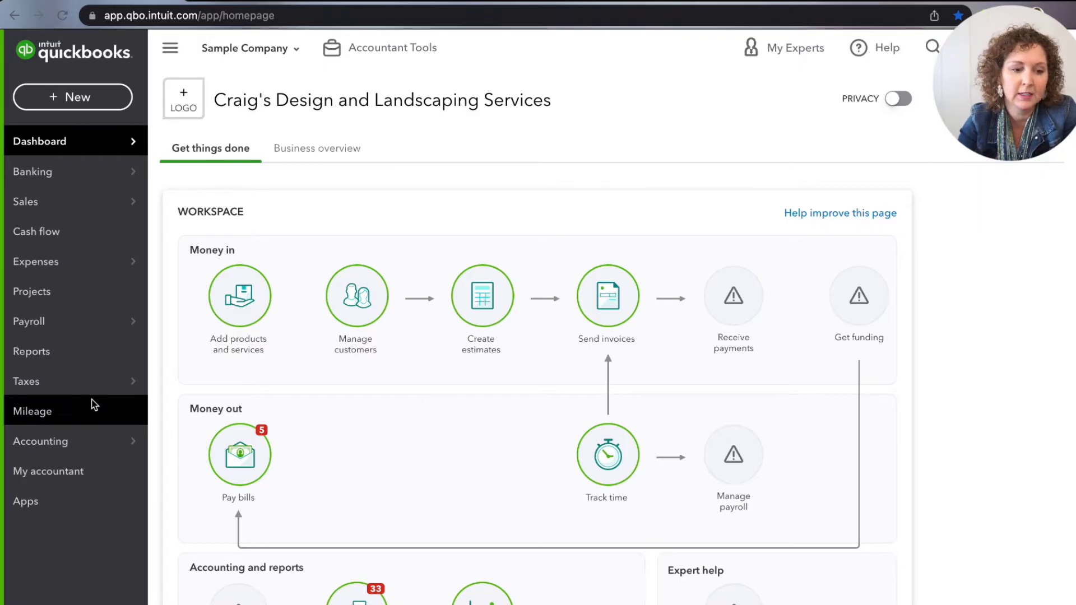
pyautogui.moveTo(95, 452)
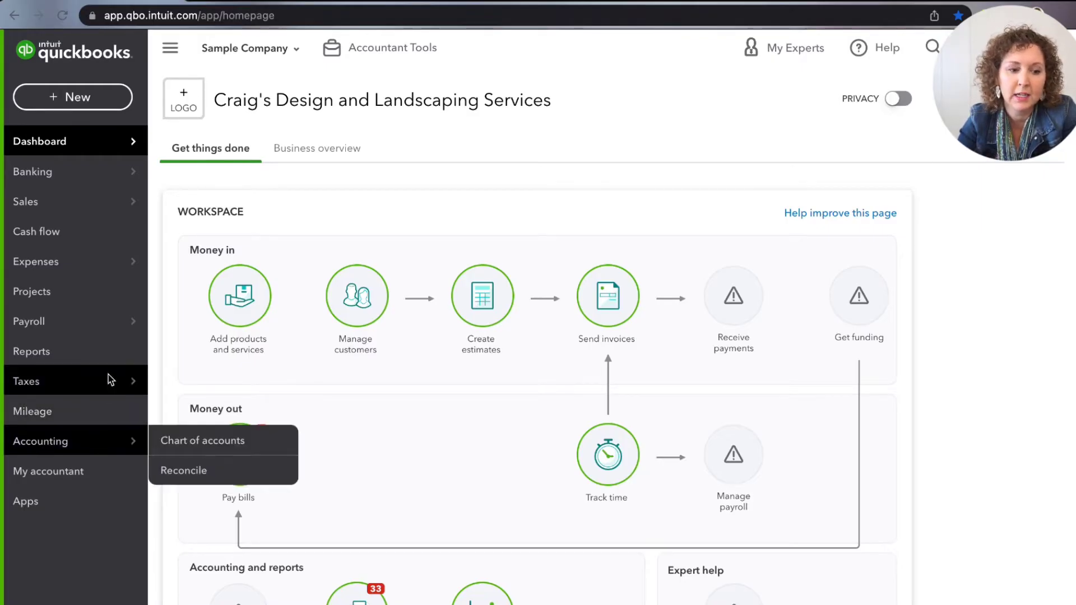
pyautogui.click(135, 358)
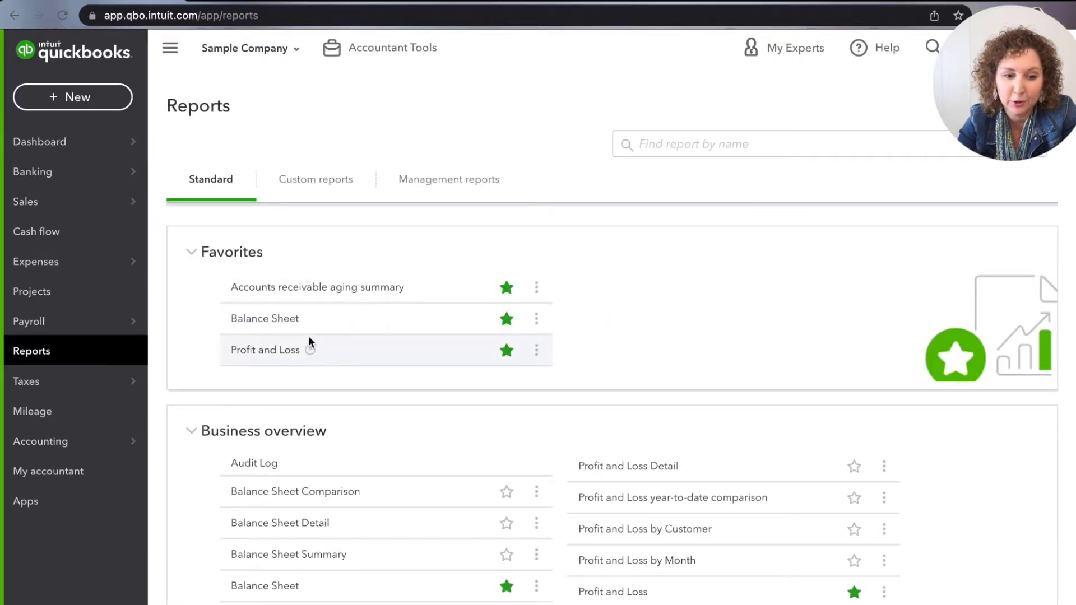
pyautogui.click(291, 352)
pyautogui.scroll(-3, 291, 356)
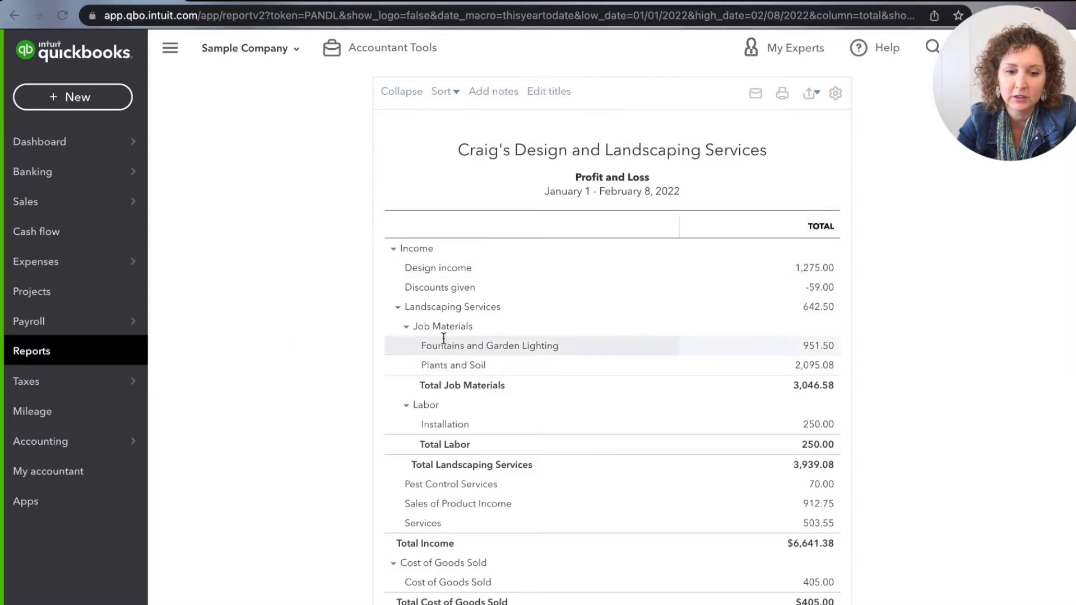
pyautogui.click(115, 351)
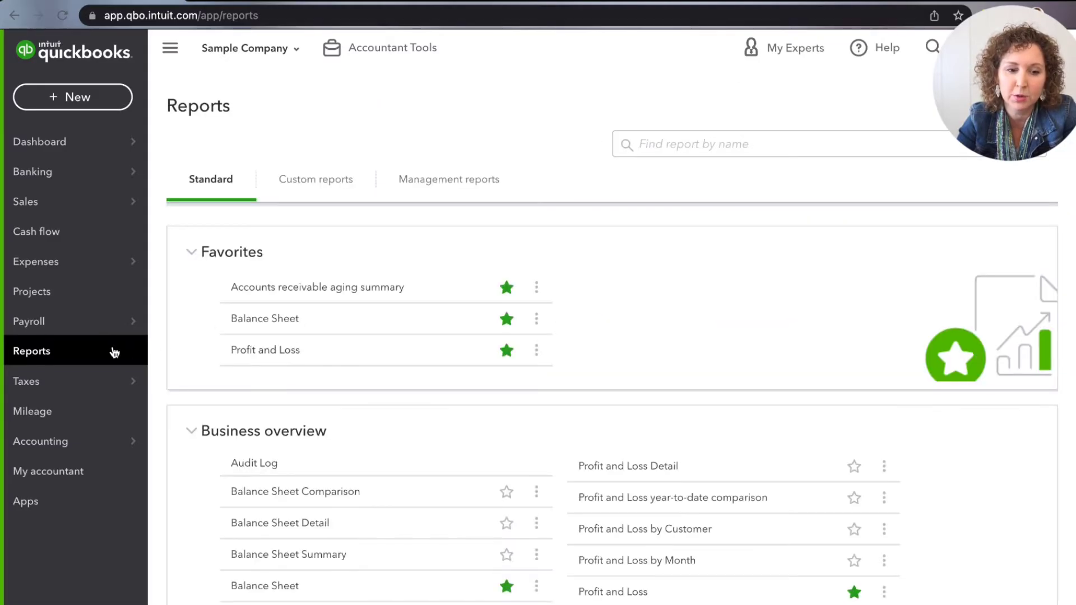
pyautogui.click(267, 351)
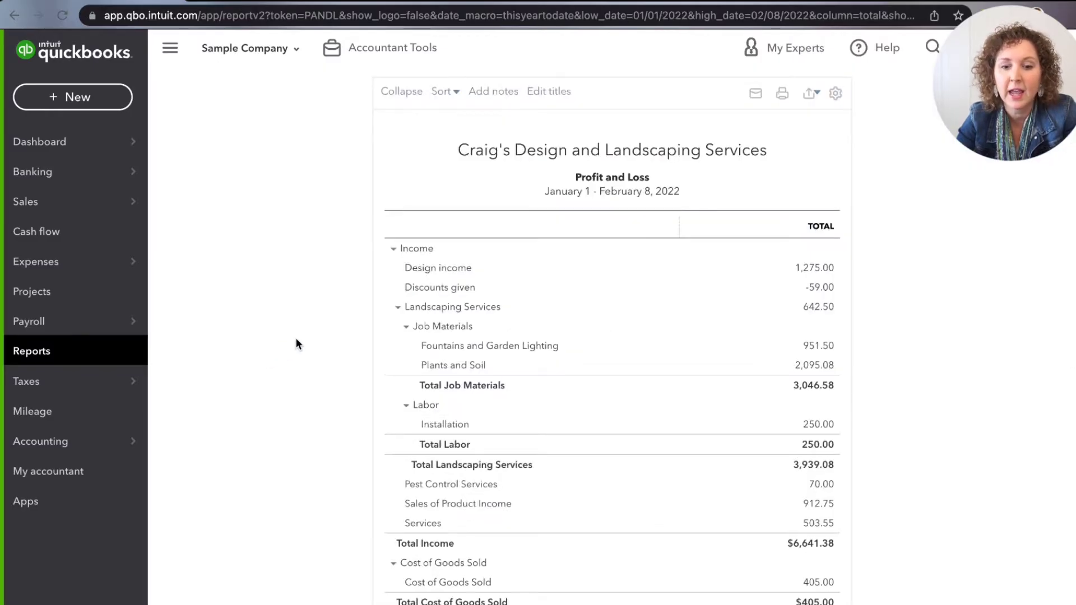
pyautogui.scroll(-3, 296, 339)
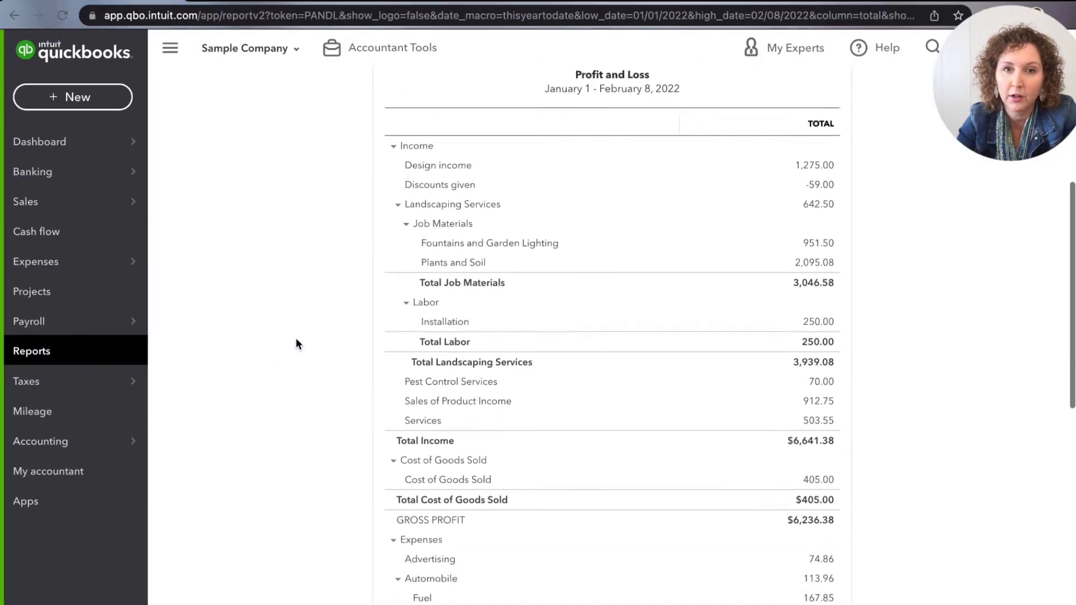
pyautogui.scroll(-3, 296, 344)
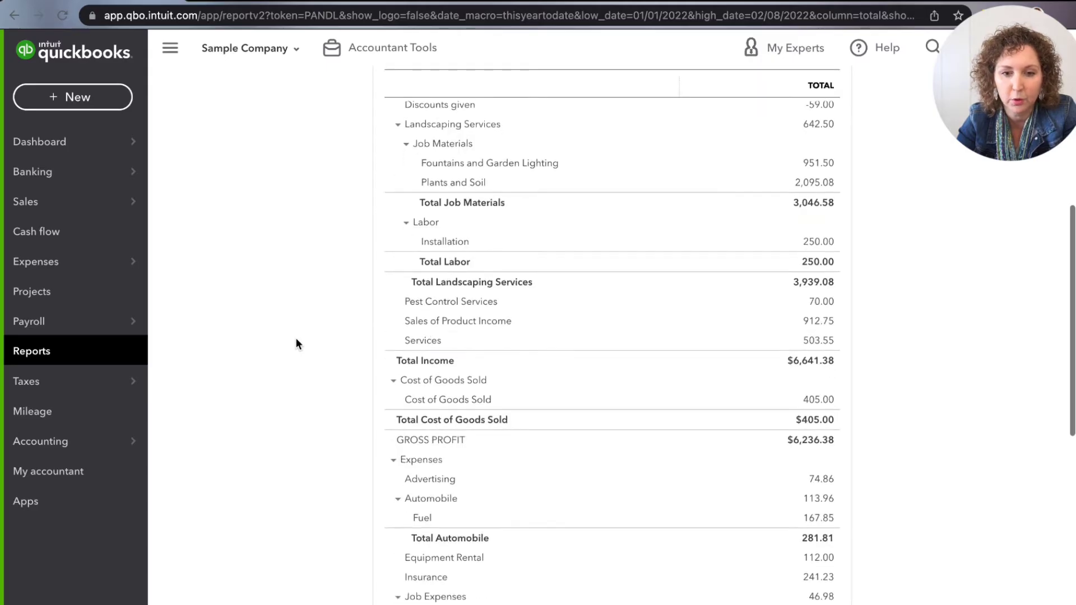
pyautogui.scroll(3, 589, 149)
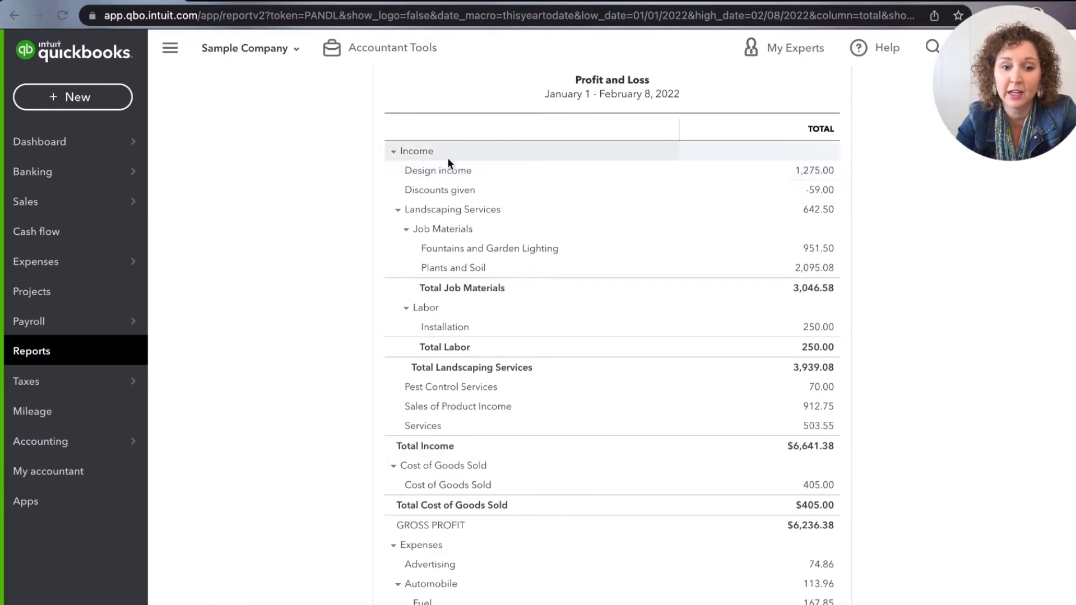
pyautogui.click(81, 98)
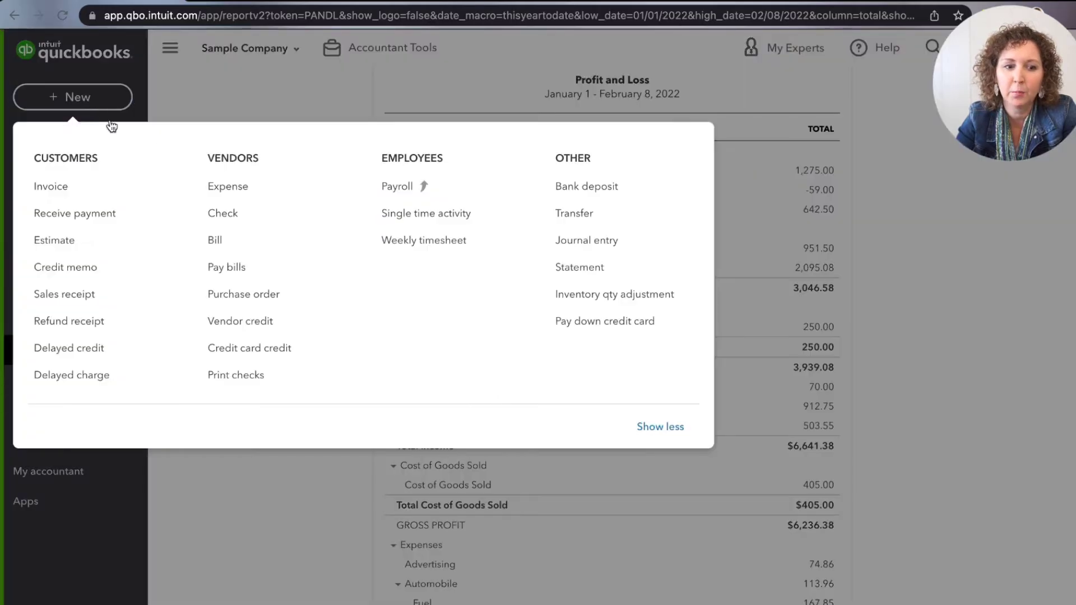
pyautogui.click(139, 302)
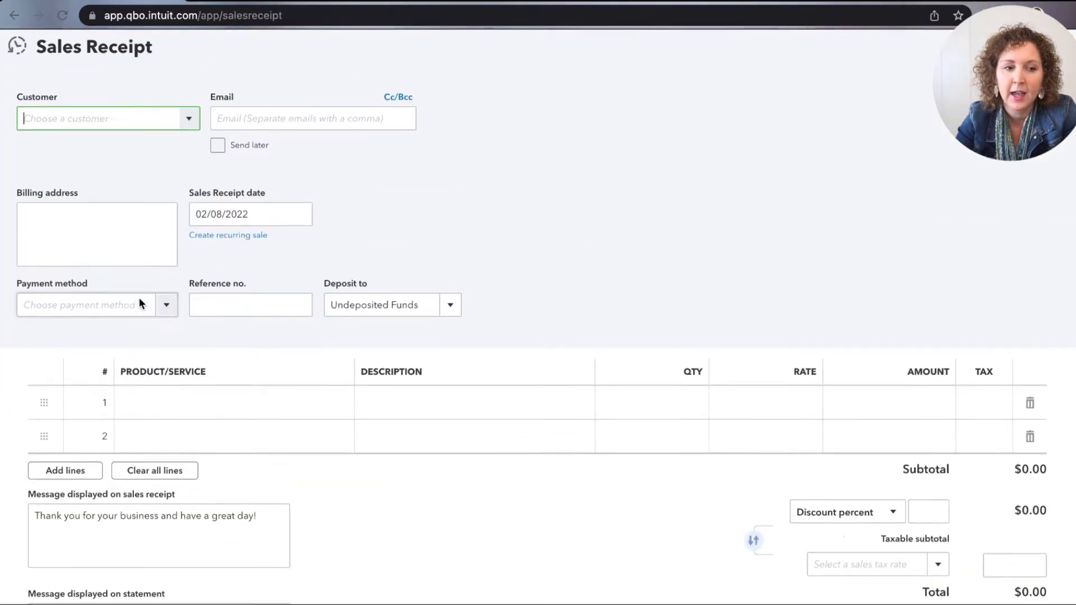
pyautogui.scroll(-3, 252, 449)
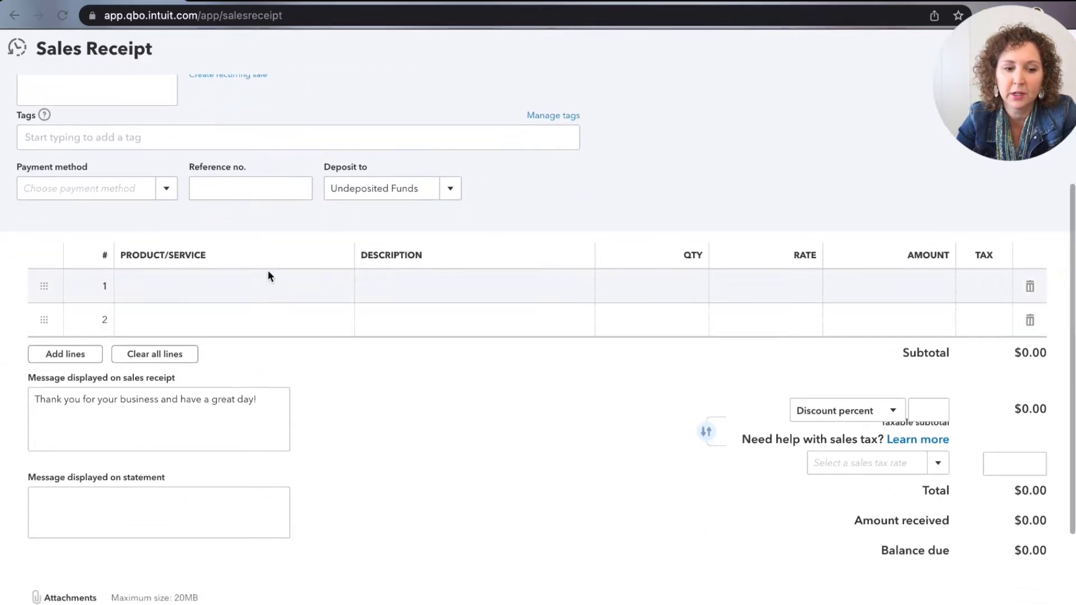
pyautogui.click(223, 288)
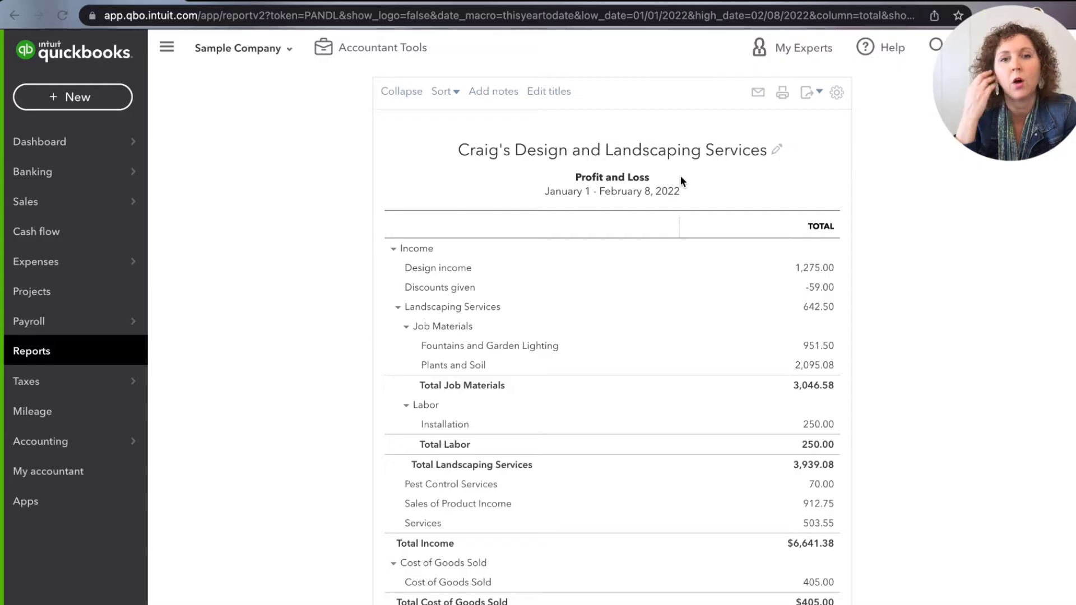
# Bring up the gear settings menu listing Products and services and Chart of accounts.
pyautogui.click(107, 97)
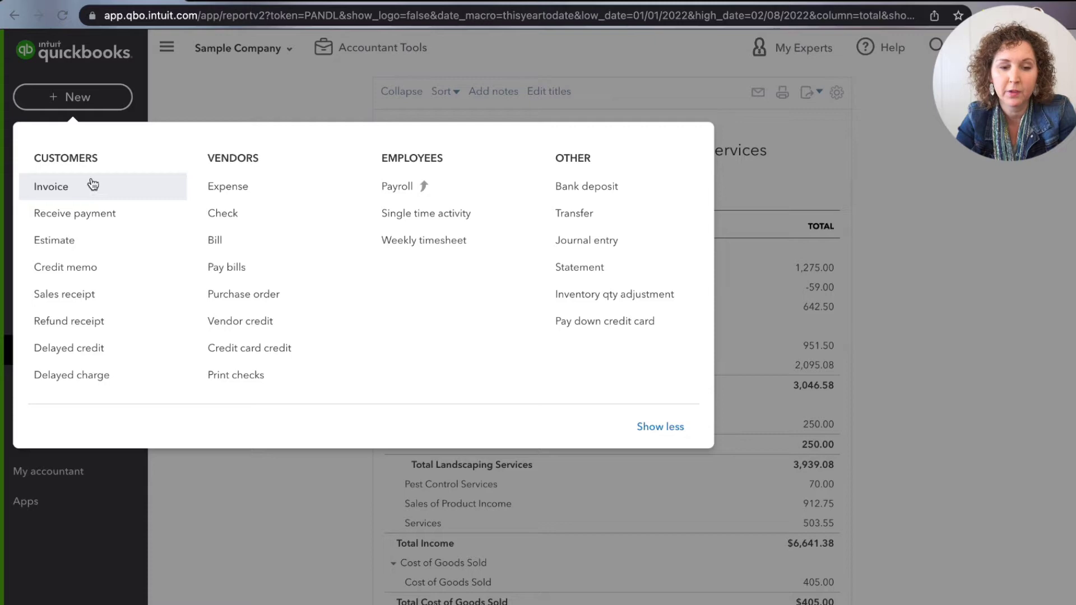
pyautogui.click(240, 85)
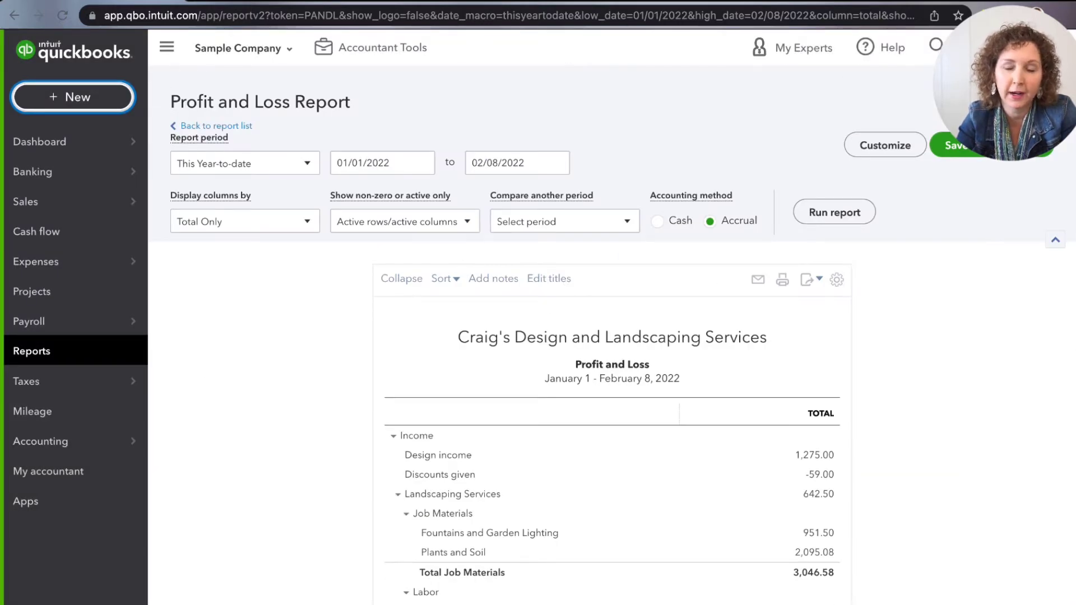
pyautogui.click(936, 45)
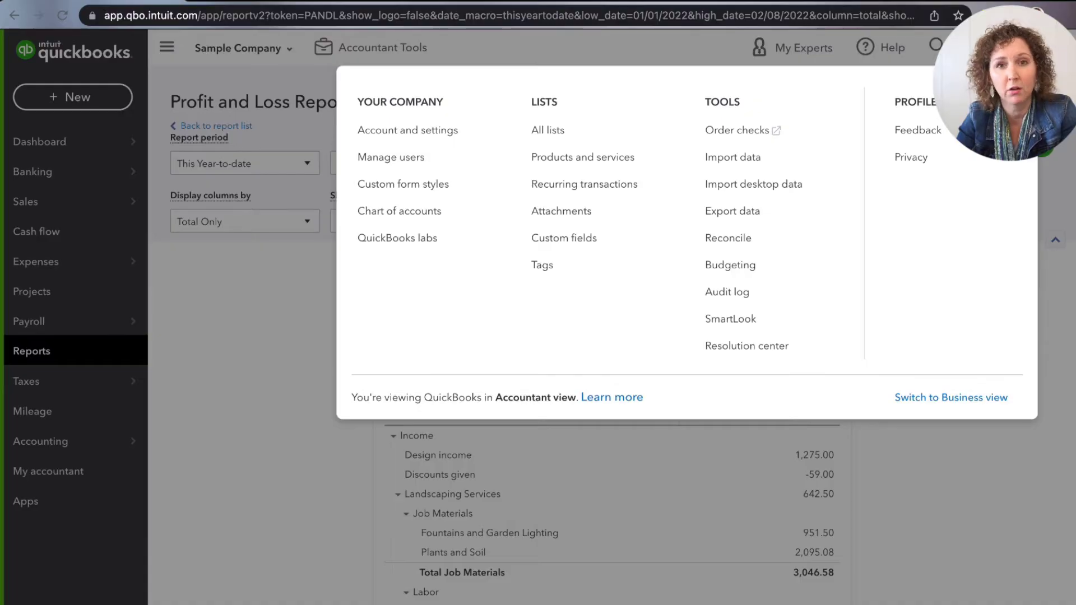
pyautogui.click(79, 106)
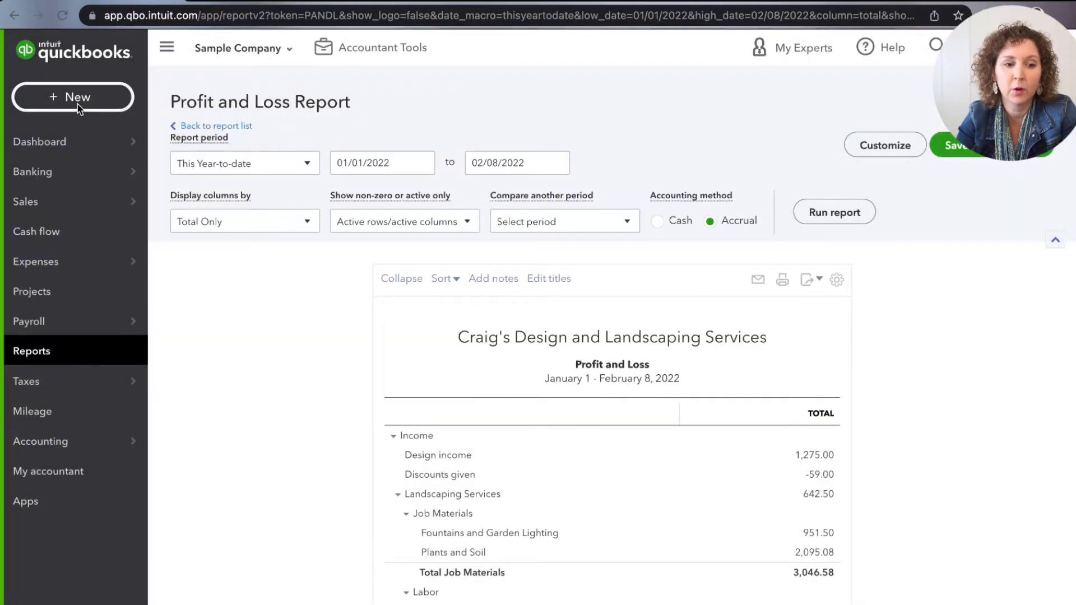
pyautogui.click(78, 105)
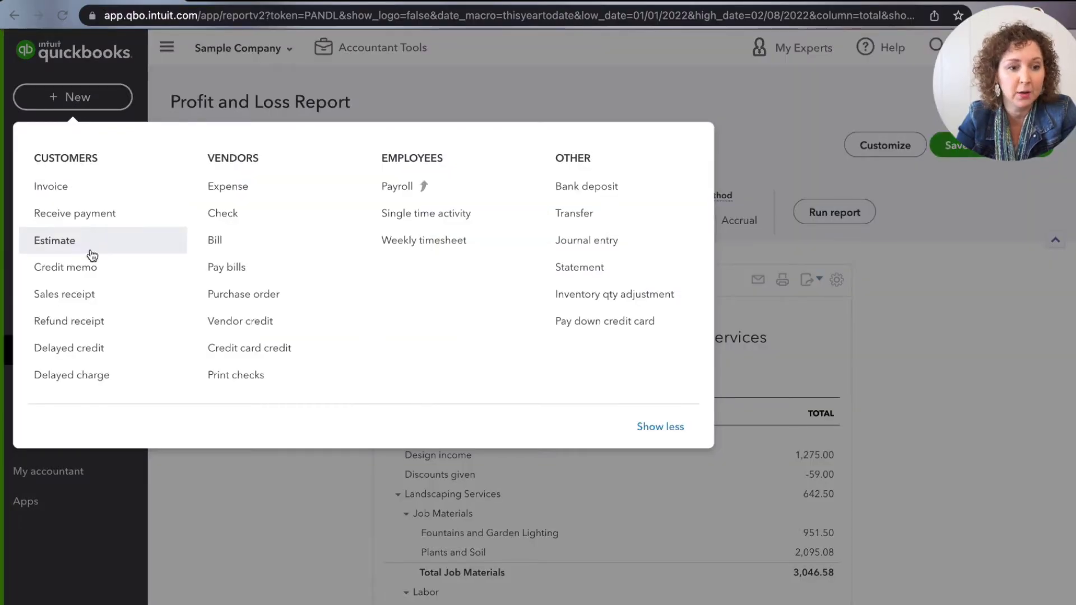
pyautogui.click(956, 325)
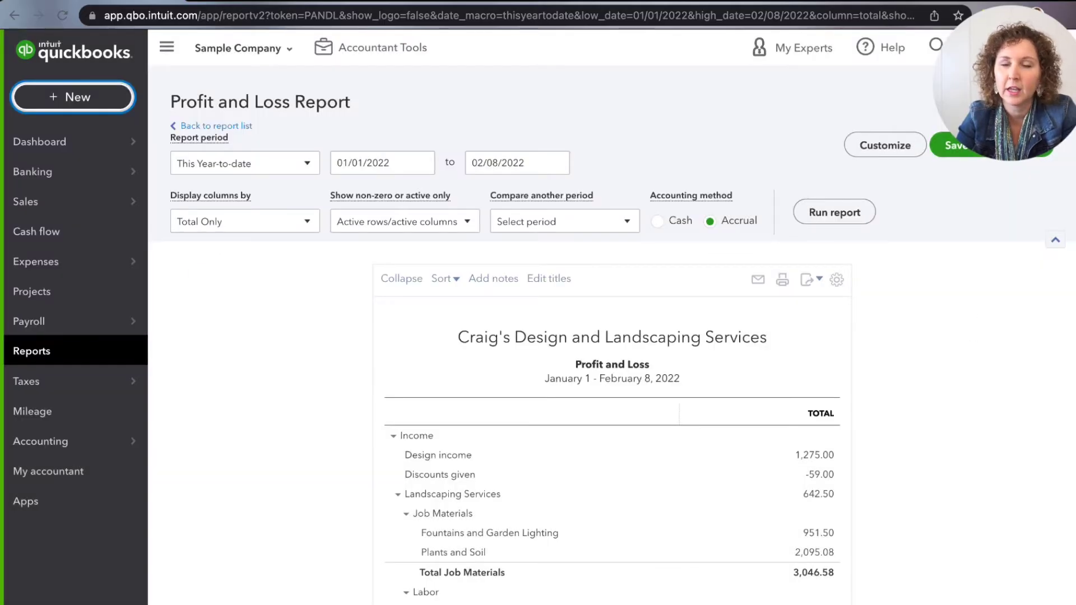
pyautogui.click(936, 44)
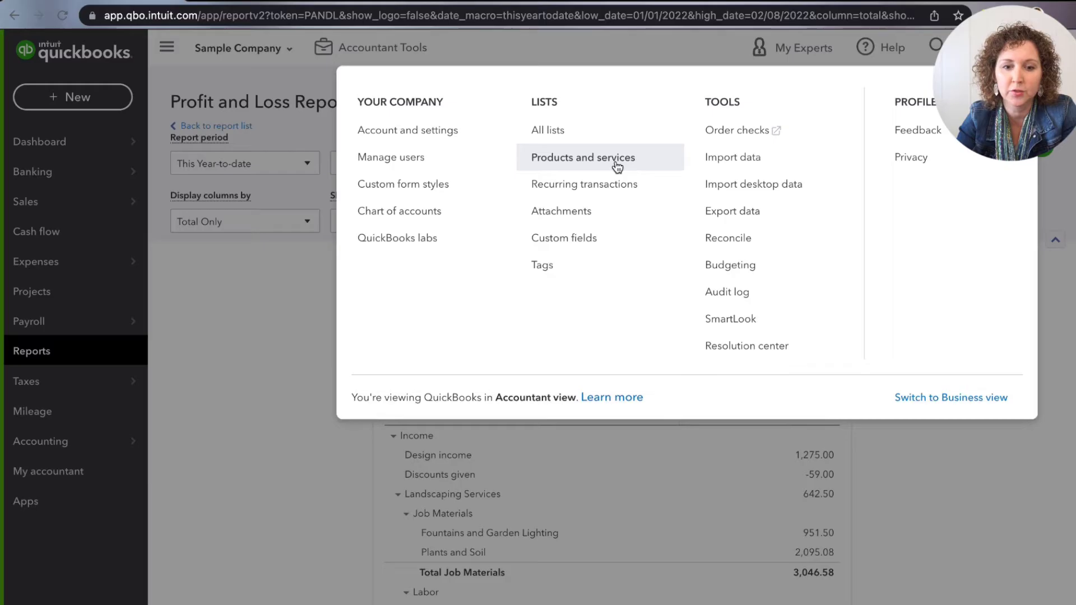
# Open the Products and Services list and look through its items.
pyautogui.click(570, 165)
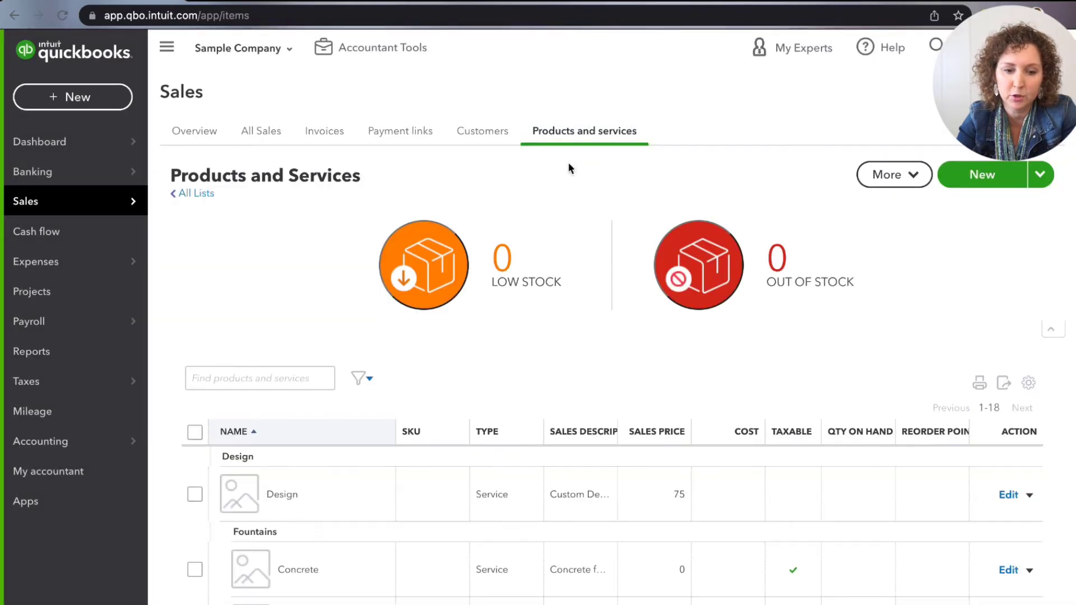
pyautogui.scroll(-5, 464, 278)
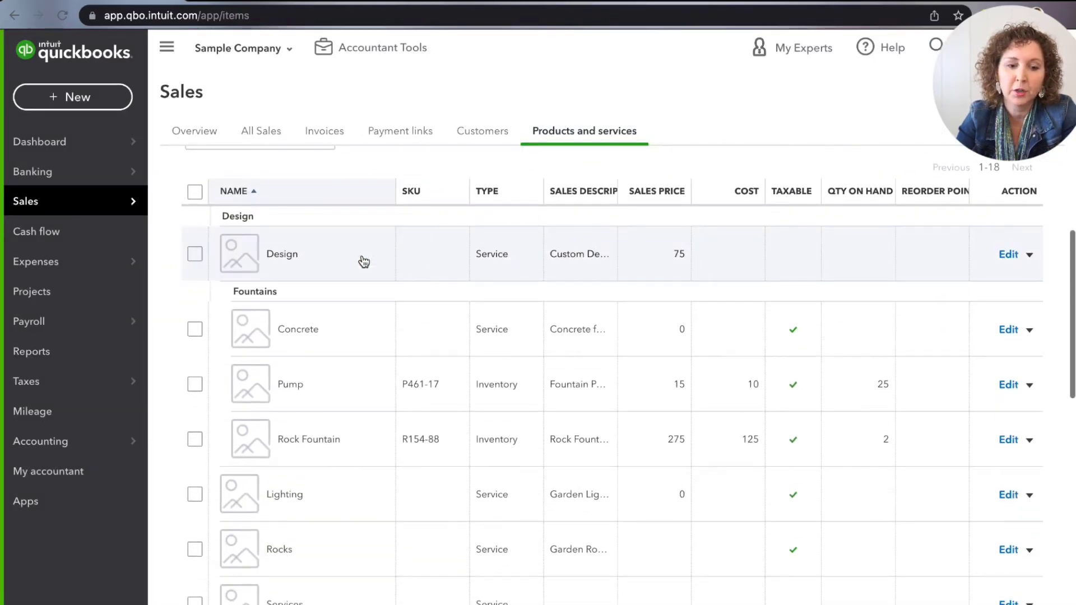
pyautogui.scroll(-3, 420, 278)
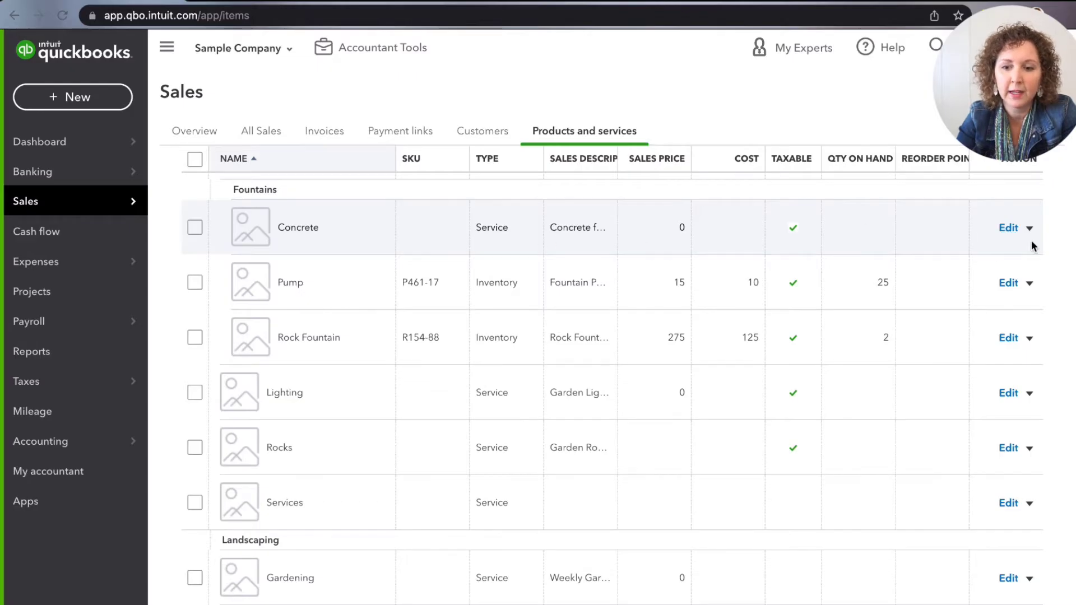
pyautogui.scroll(6, 911, 233)
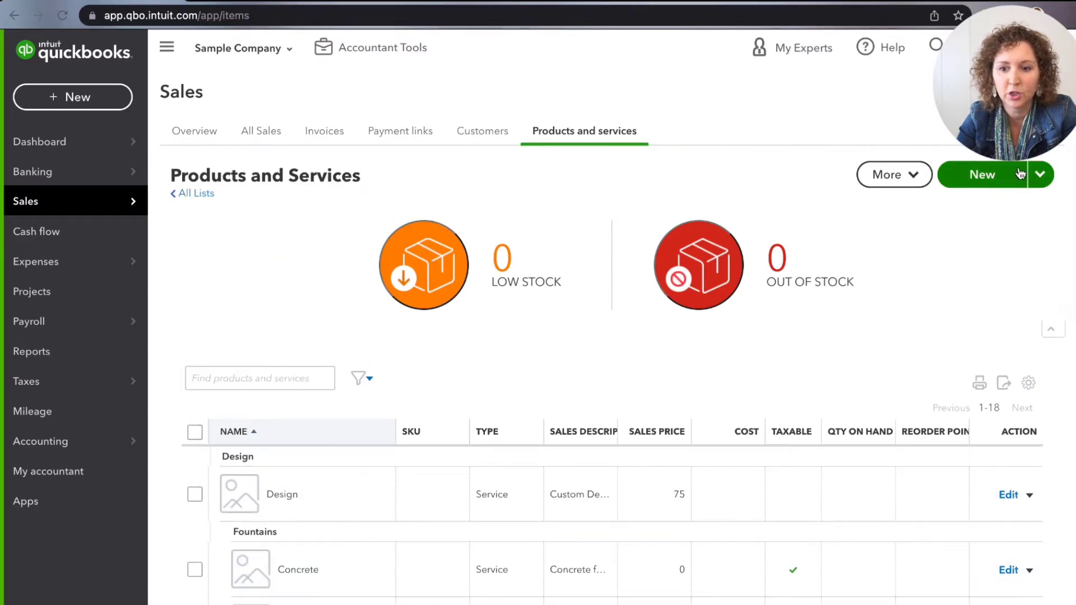
# Start a new Service item, confirm its income account is Services, and discard it.
pyautogui.click(1004, 173)
pyautogui.click(832, 268)
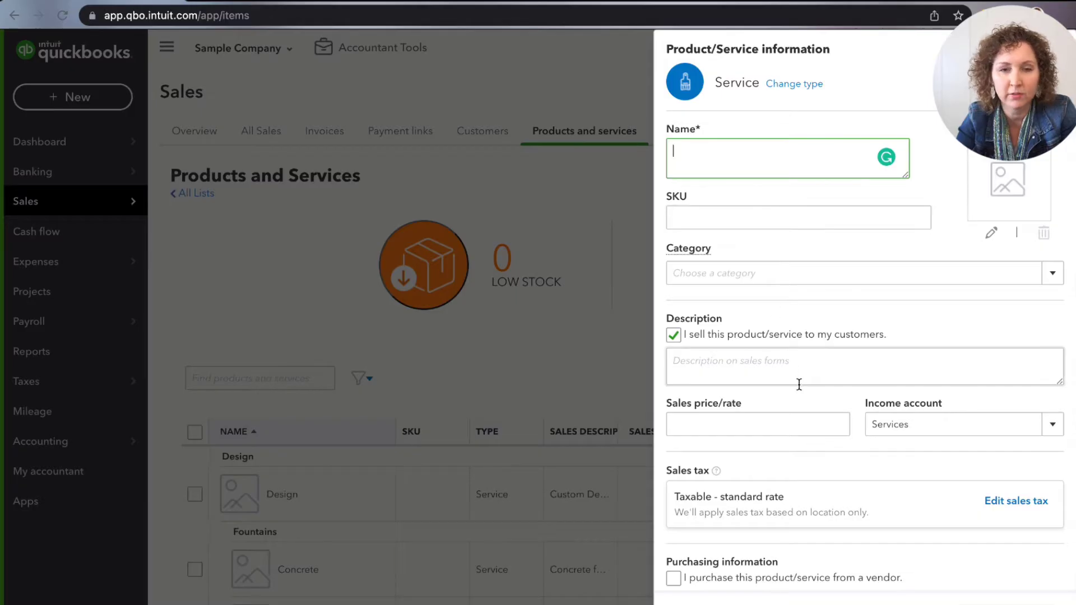
pyautogui.click(1054, 427)
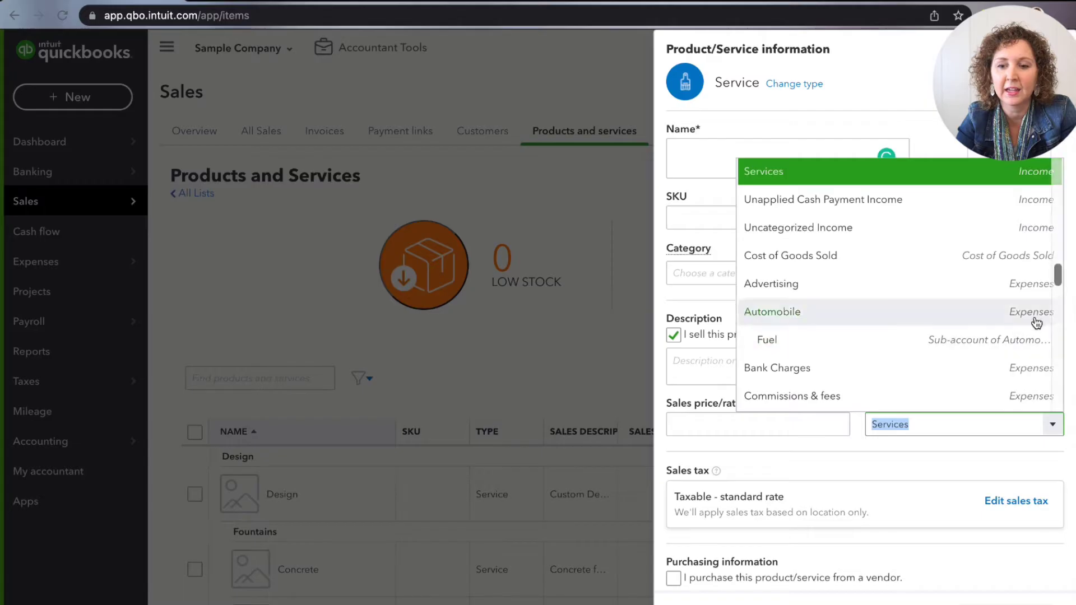
pyautogui.click(970, 442)
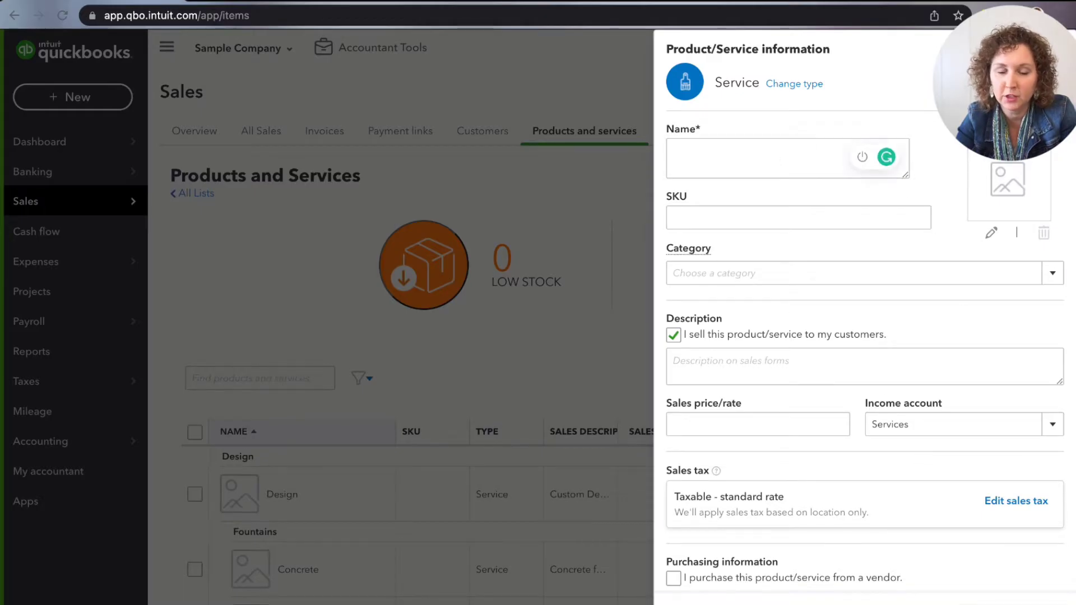
pyautogui.click(1061, 49)
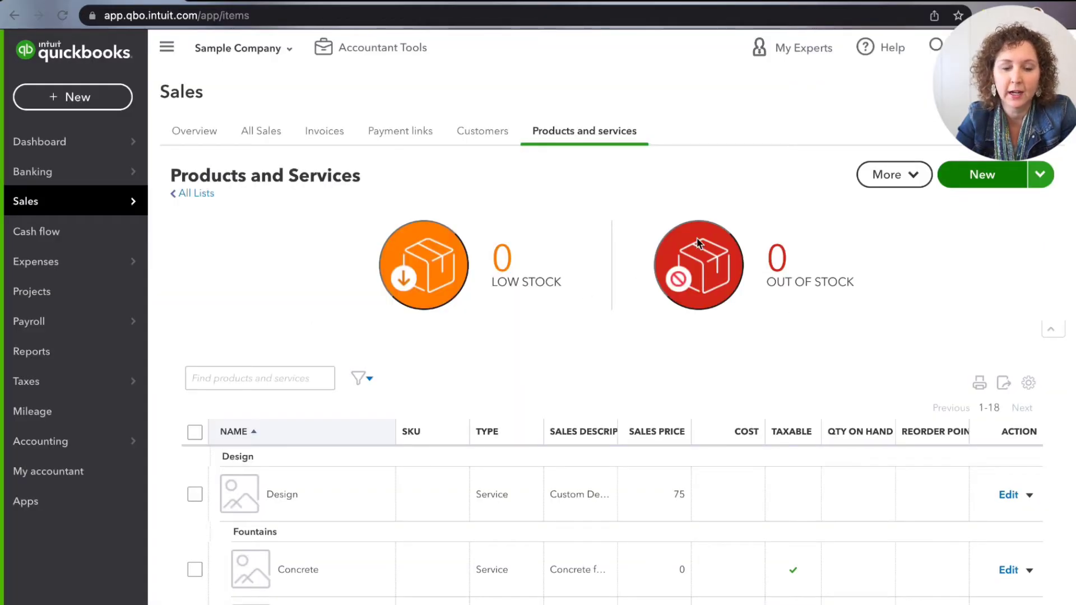
# Find the Sales by Product/Service Summary report via search 'sa' and run it for This Year.
pyautogui.click(103, 359)
pyautogui.click(672, 147)
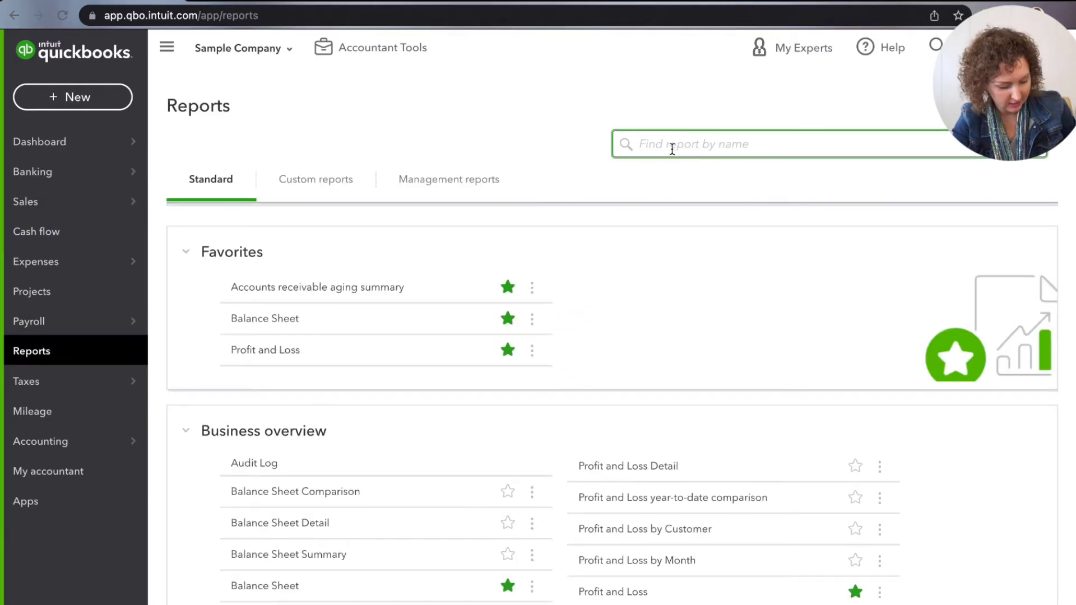
pyautogui.write('sa')
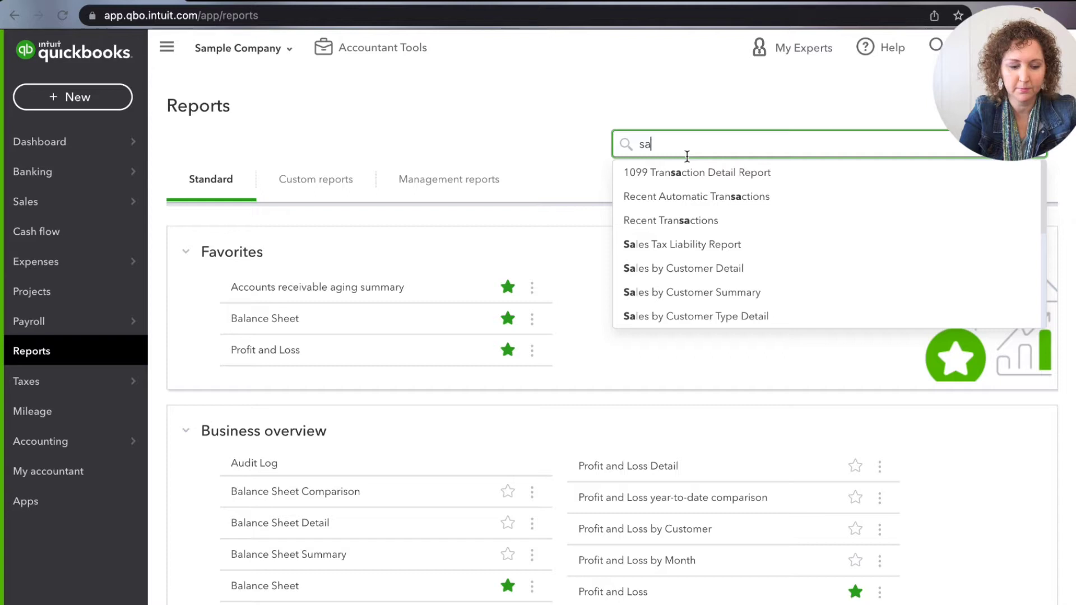
pyautogui.click(740, 269)
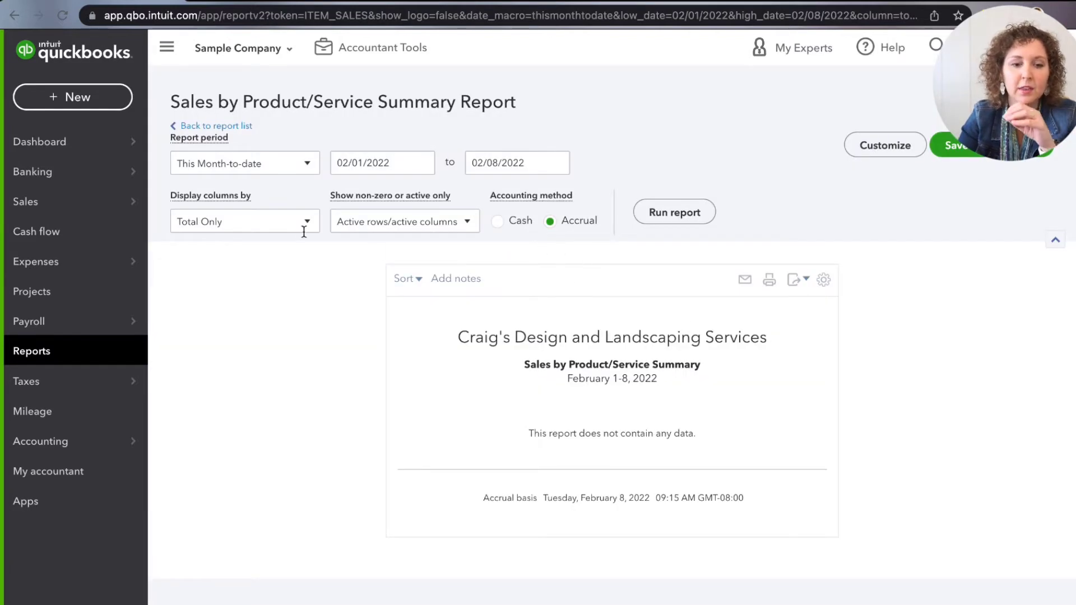
pyautogui.click(297, 164)
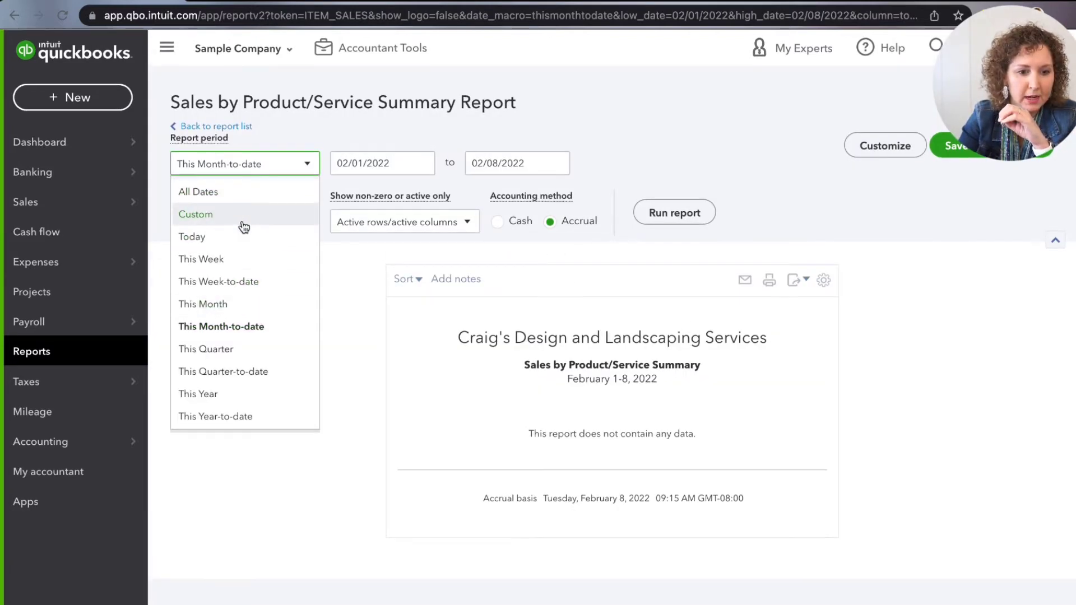
pyautogui.click(237, 396)
pyautogui.click(678, 213)
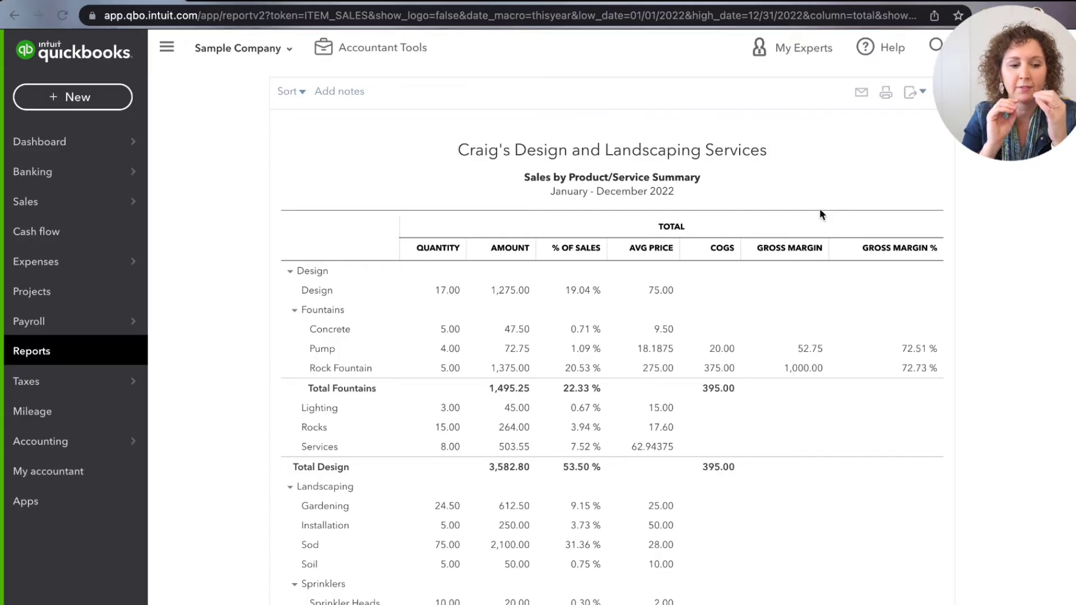
pyautogui.moveTo(61, 441)
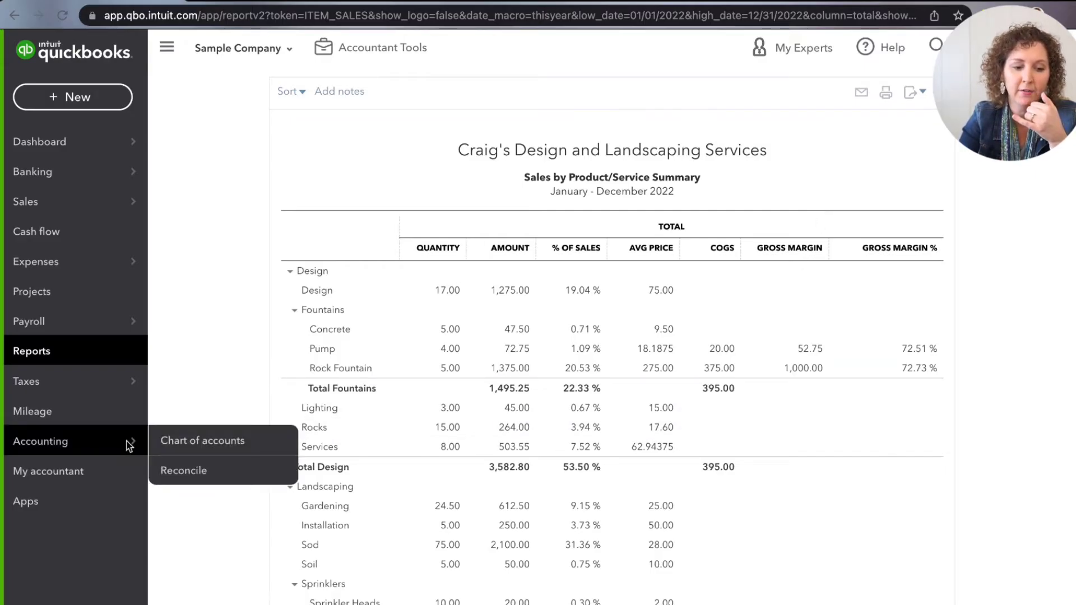
# Show the full Chart of Accounts and scroll to income accounts like Design income and Landscaping Services.
pyautogui.click(215, 444)
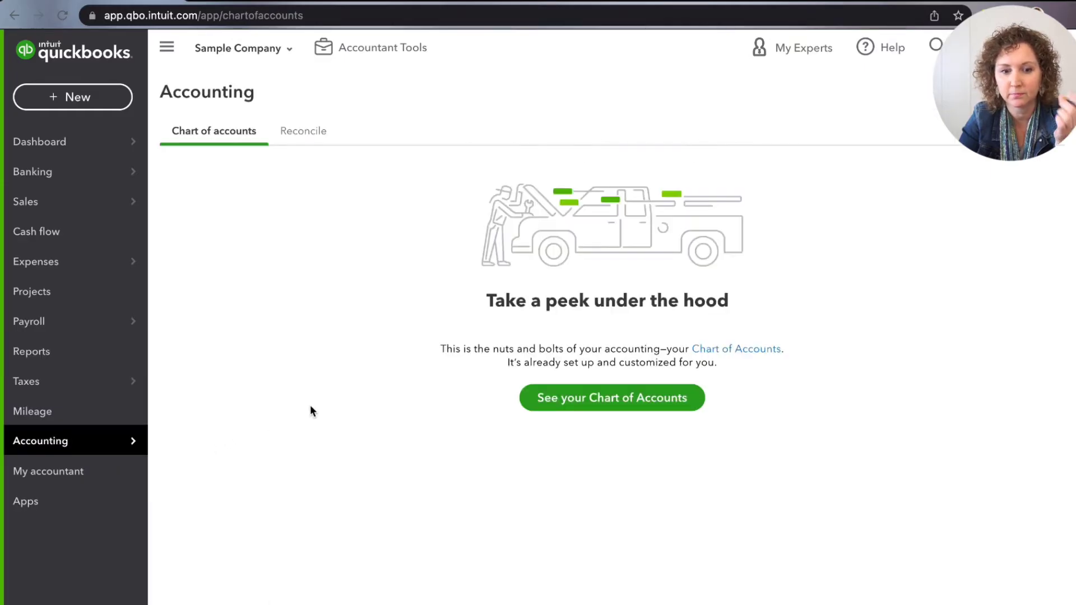
pyautogui.click(584, 400)
pyautogui.scroll(-1, 553, 447)
pyautogui.scroll(-13, 552, 449)
pyautogui.scroll(-1, 553, 448)
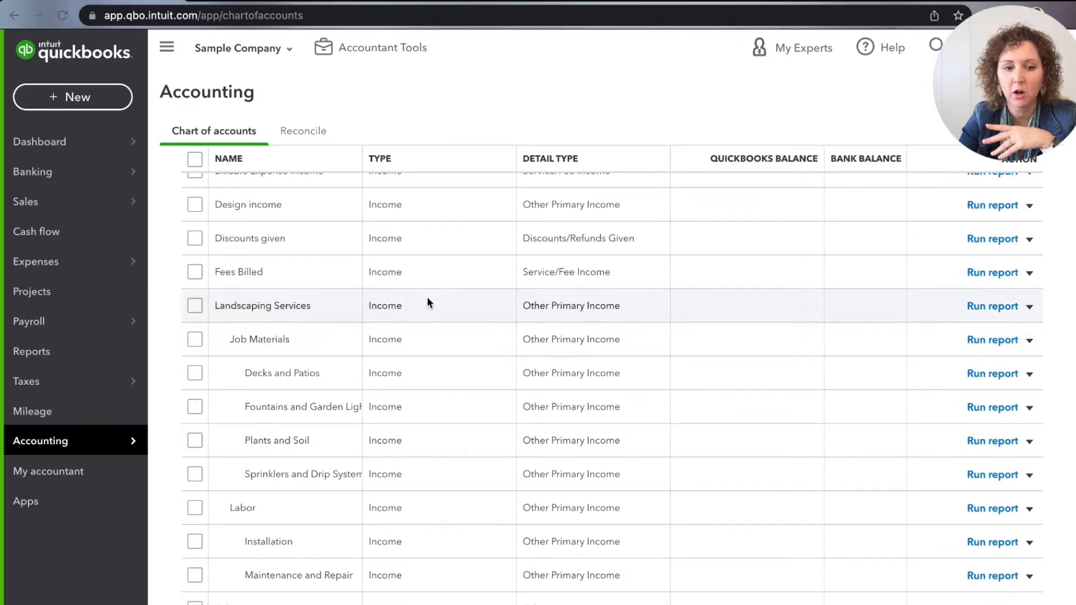
pyautogui.scroll(1, 439, 254)
pyautogui.scroll(1, 439, 253)
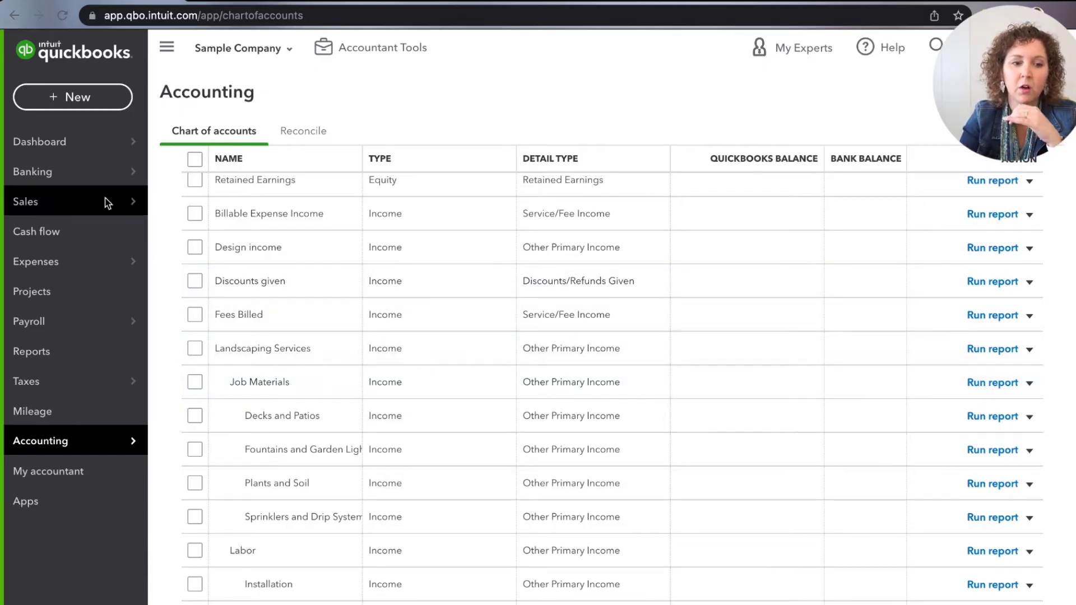
pyautogui.click(98, 105)
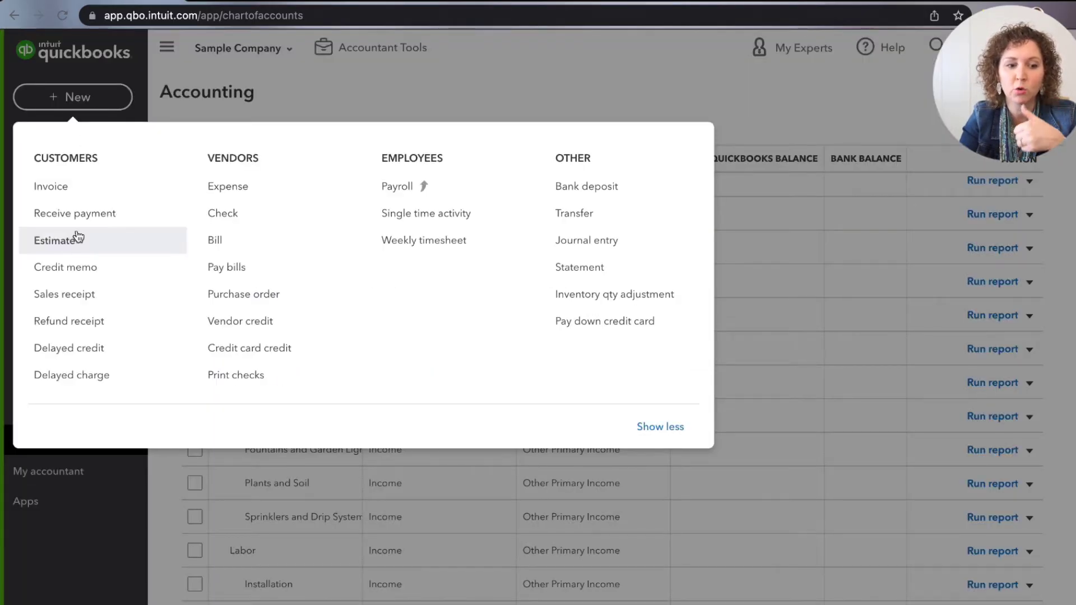